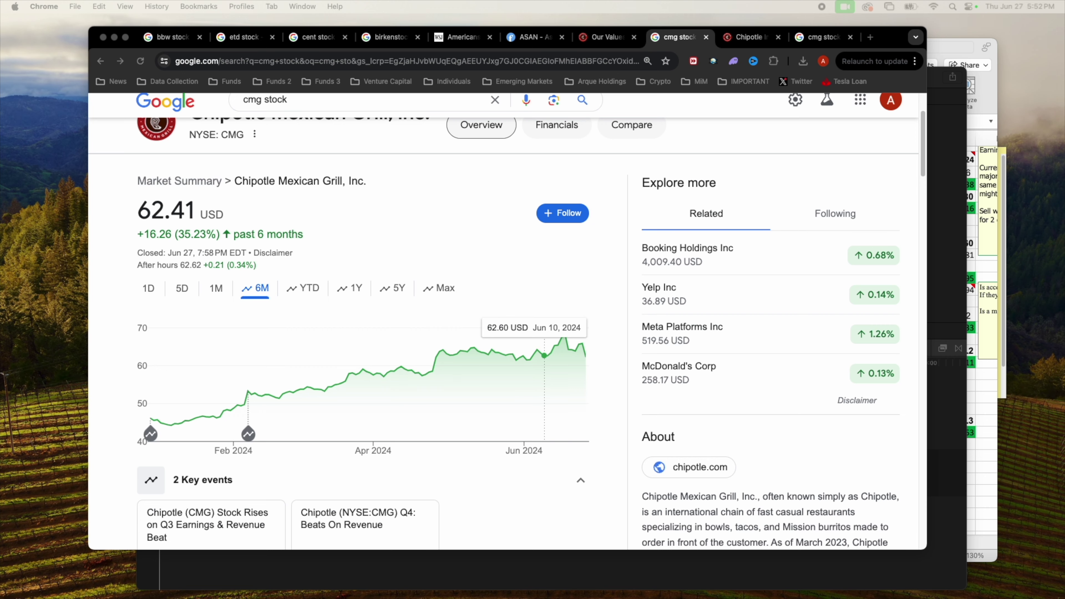
Scroll through Google's CMG stock summary at 62.41 USD, then bring up all open windows.
scroll(441, 298, "down", 10)
key("ctrl+Up")
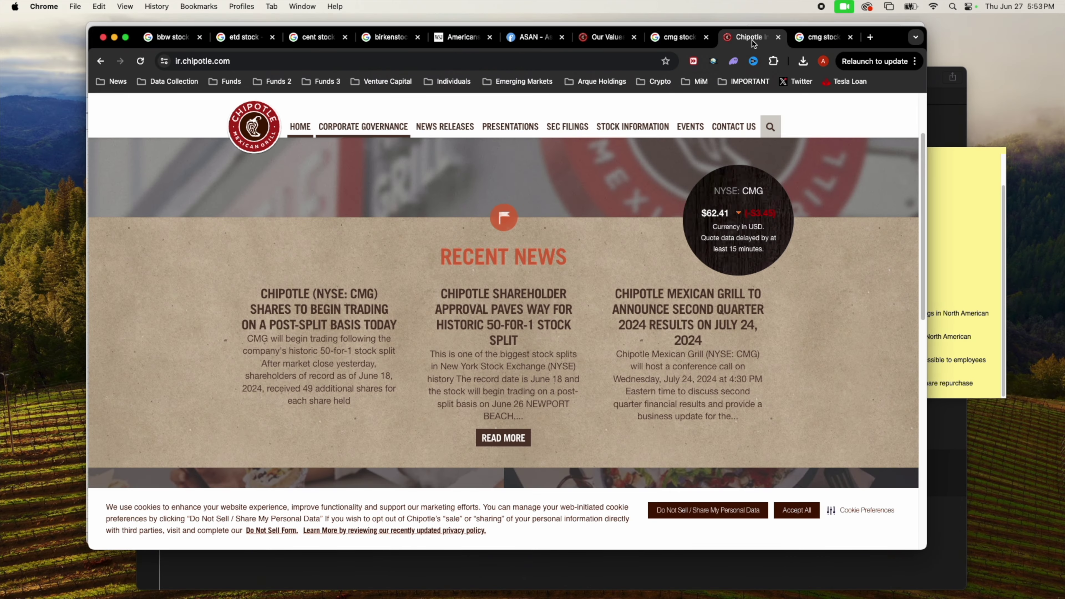
Go from the investor relations site to chipotle.com using the Chipotle logo.
left_click(244, 127)
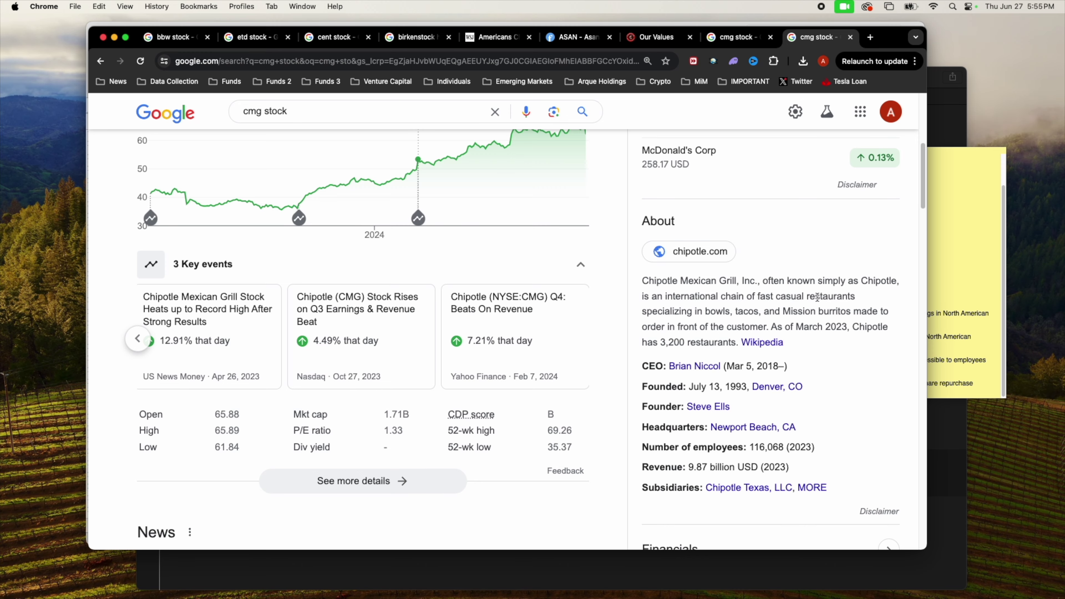
Scroll the Google CMG results to review the one-year price chart and key stats.
scroll(817, 297, "up", 5)
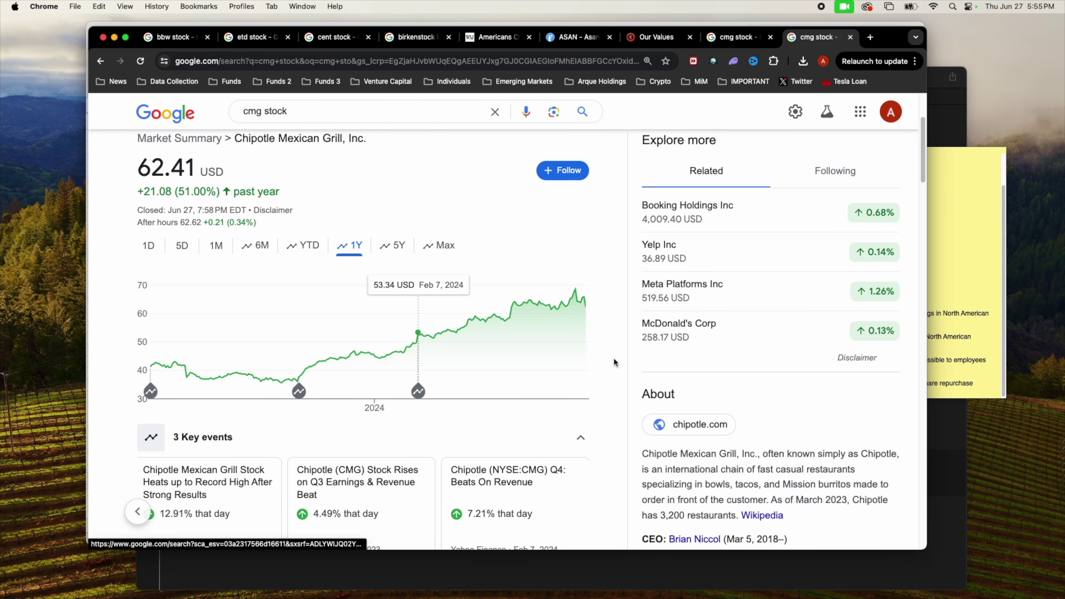
scroll(585, 321, "down", 2)
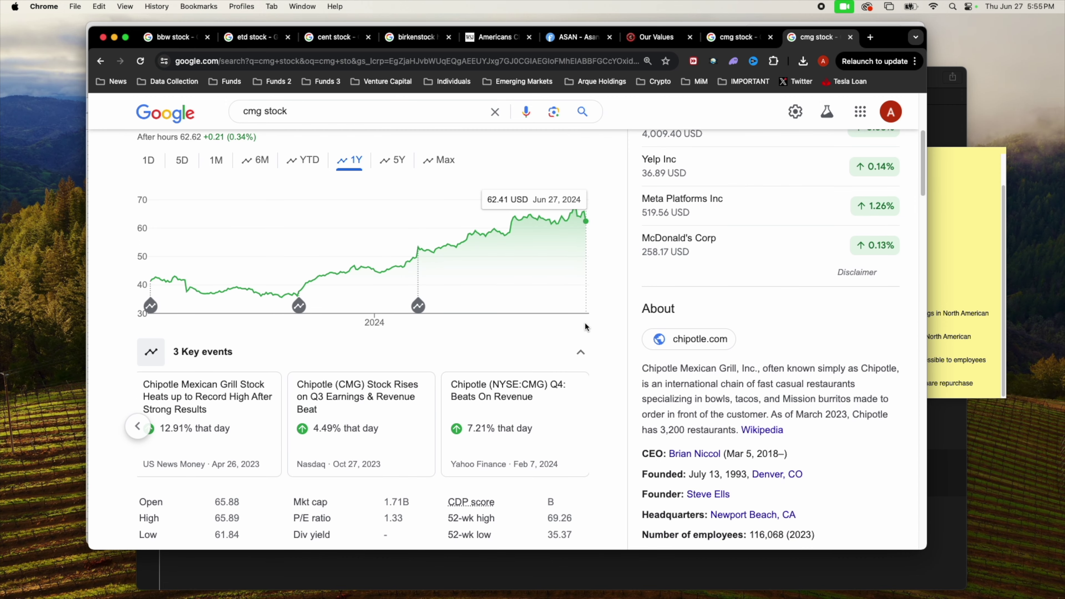
scroll(443, 284, "up", 3)
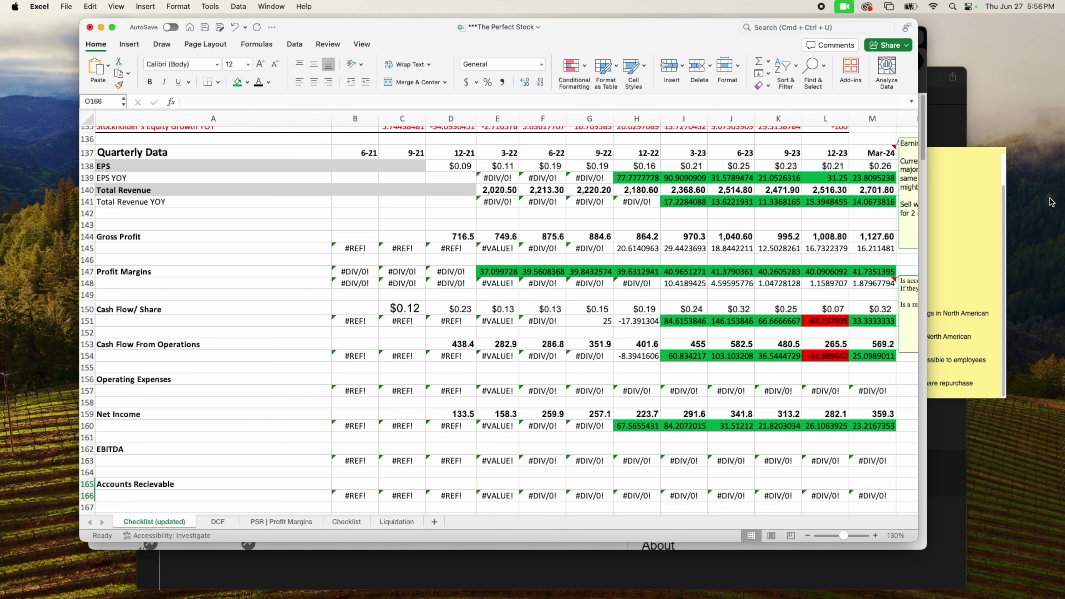
left_click(872, 205)
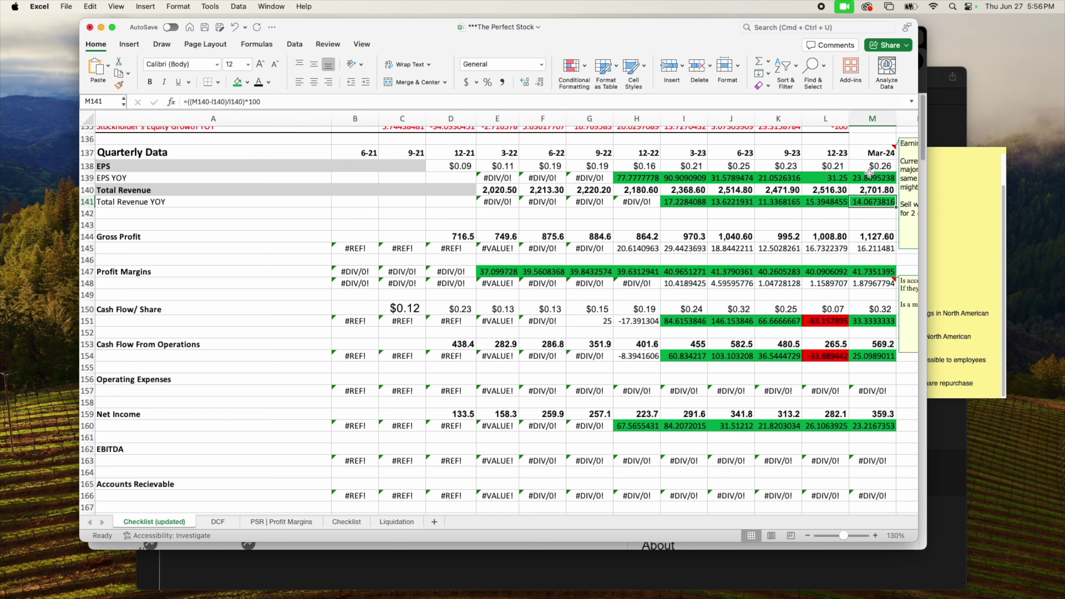
left_click(879, 166)
double_click(877, 177)
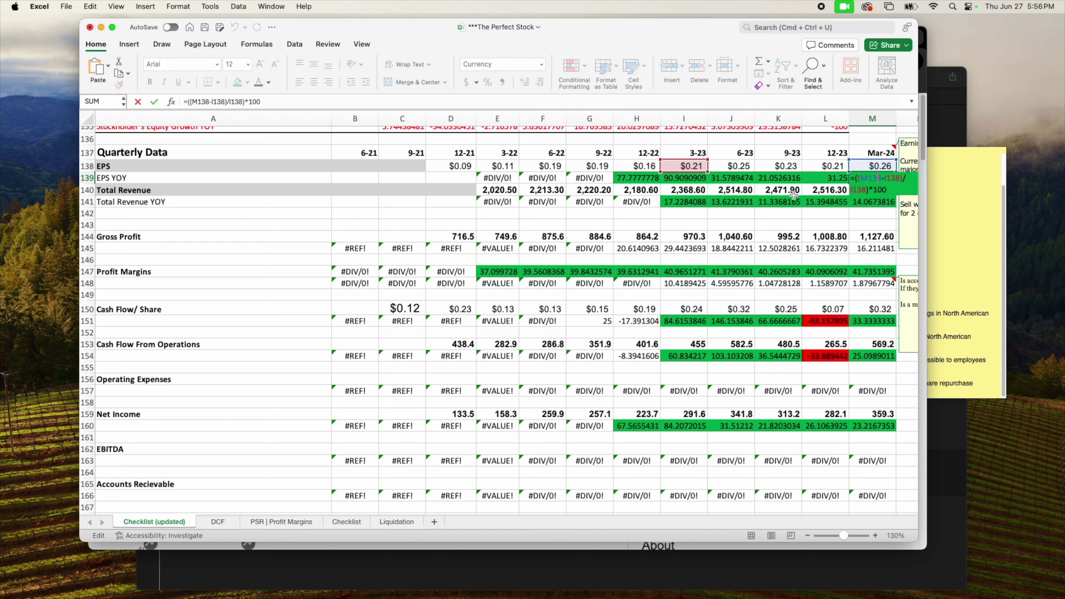
key("Escape")
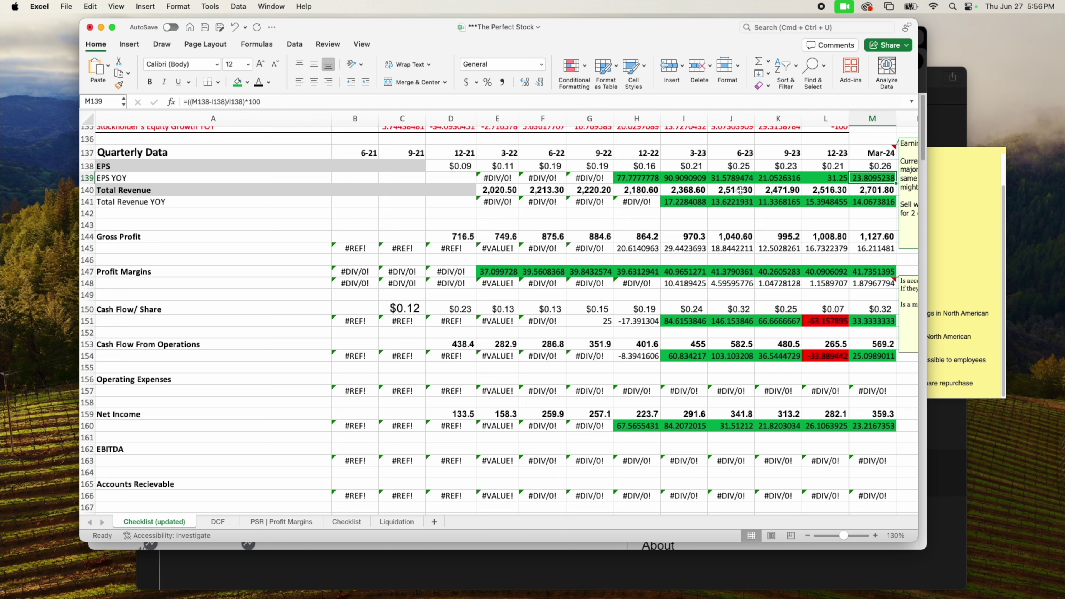
left_click_drag(731, 180, 887, 178)
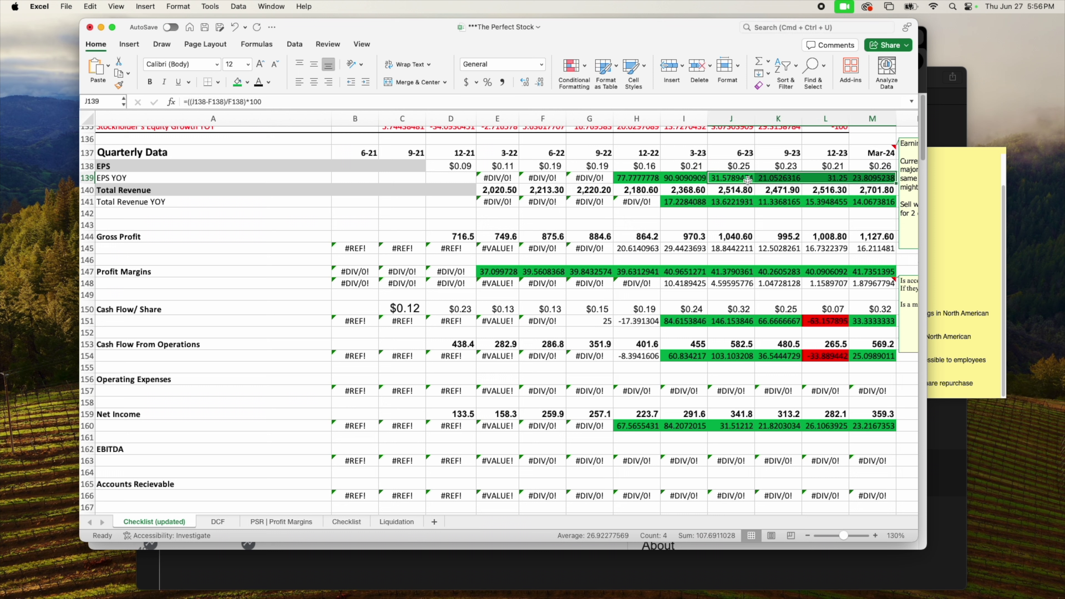
key("super+z")
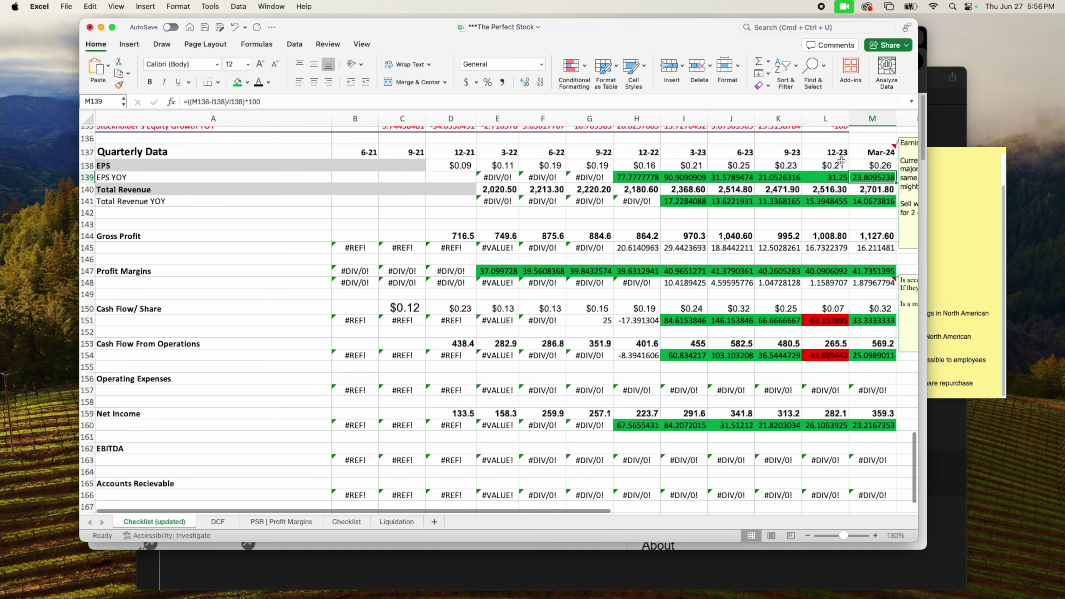
left_click(631, 177, "shift")
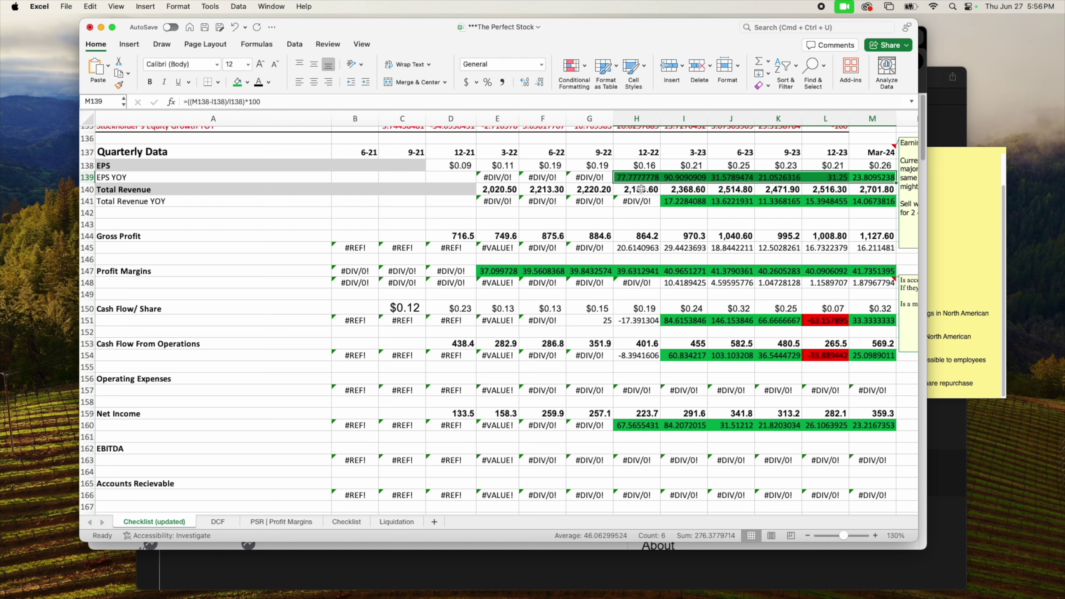
left_click(646, 180)
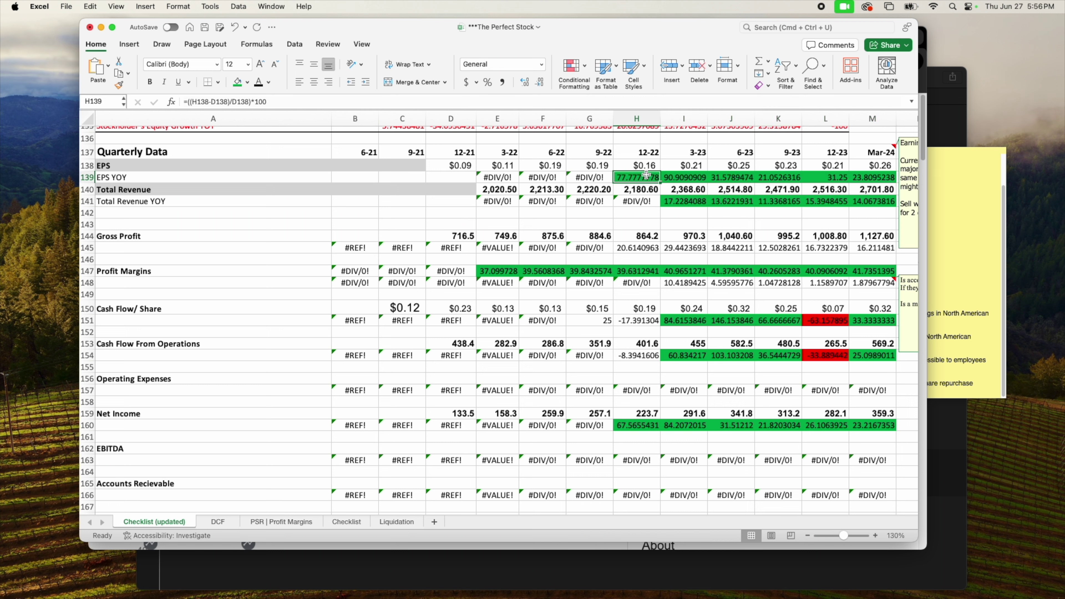
left_click(693, 176)
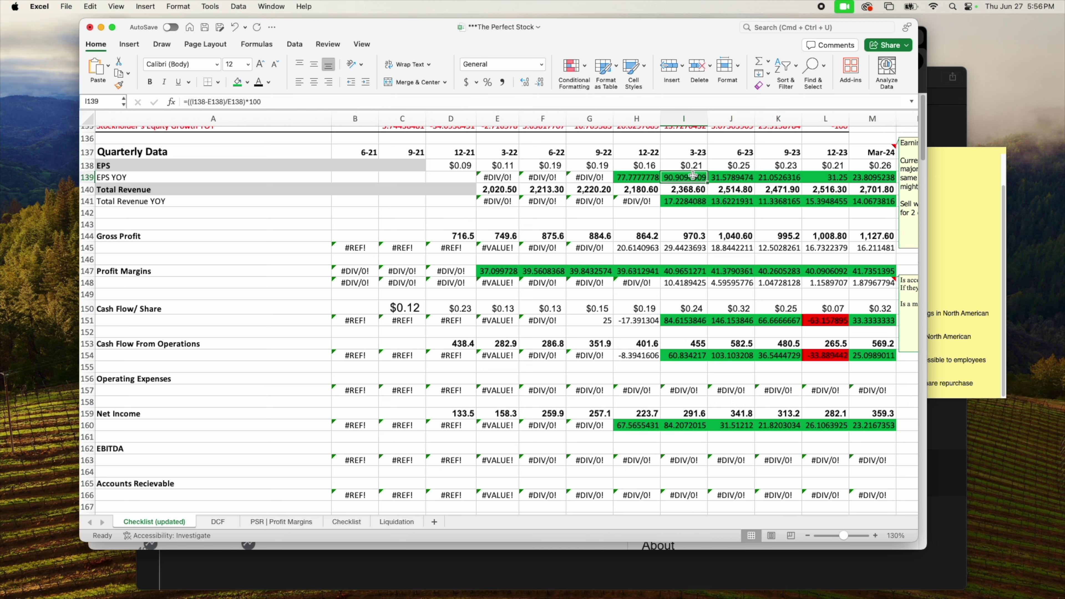
left_click(648, 179)
left_click_drag(709, 181, 886, 175)
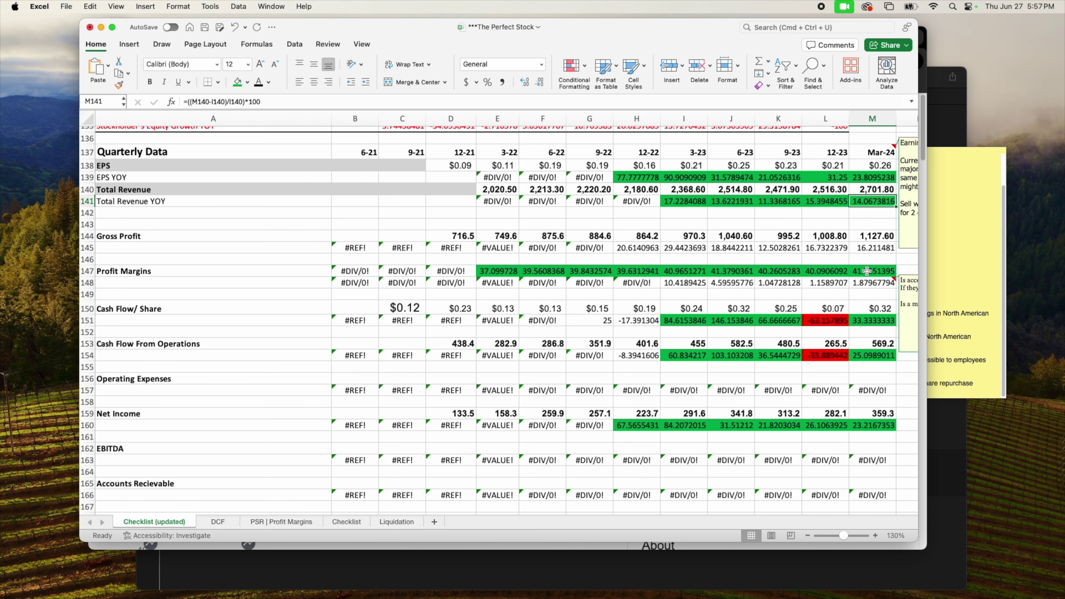
scroll(89, 329, "down", 1)
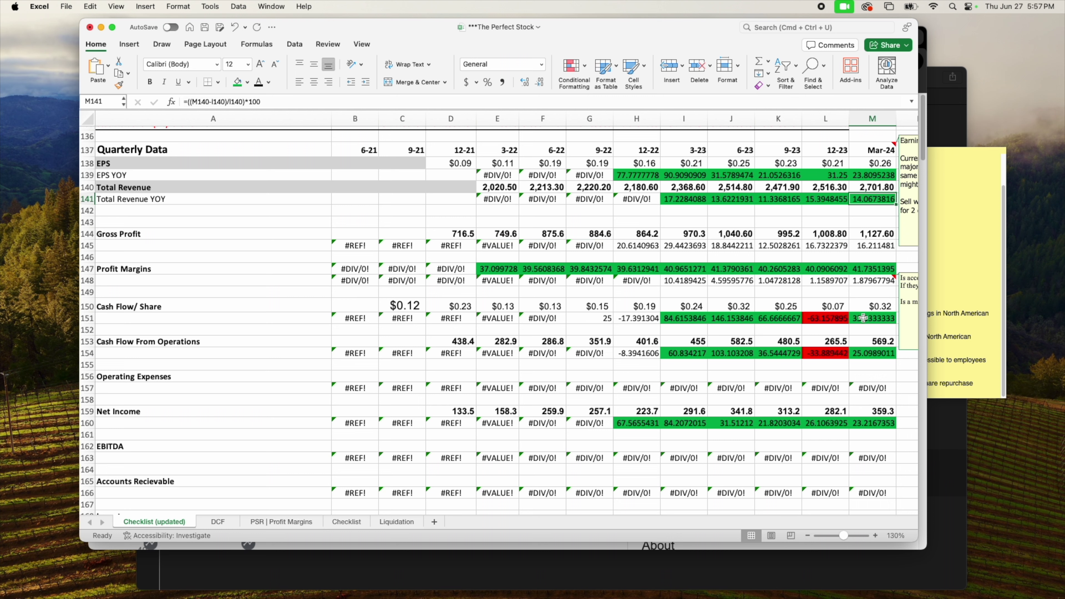
double_click(881, 317)
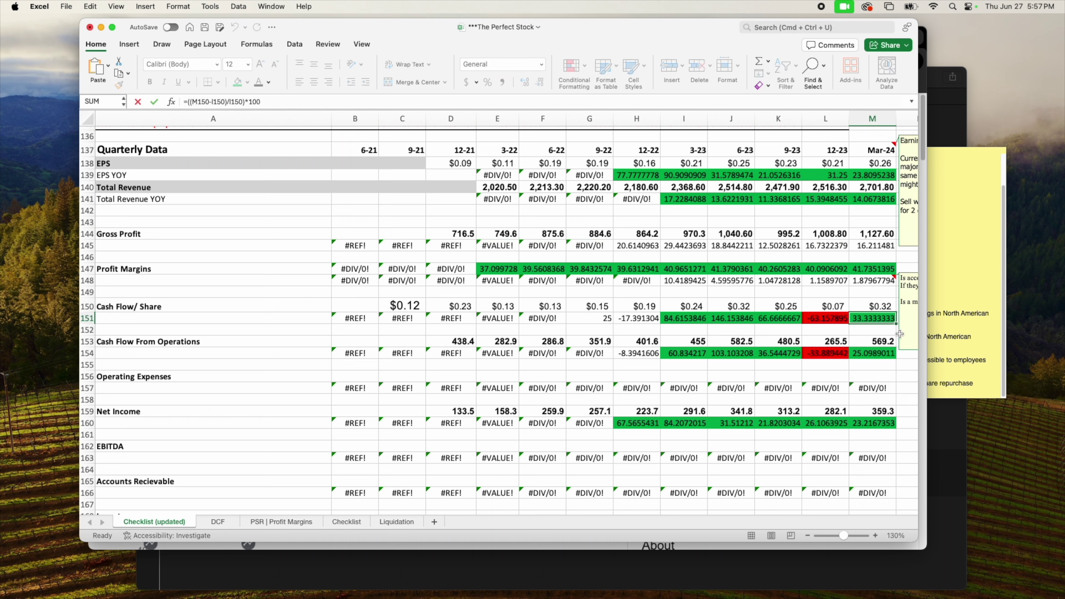
key("Escape")
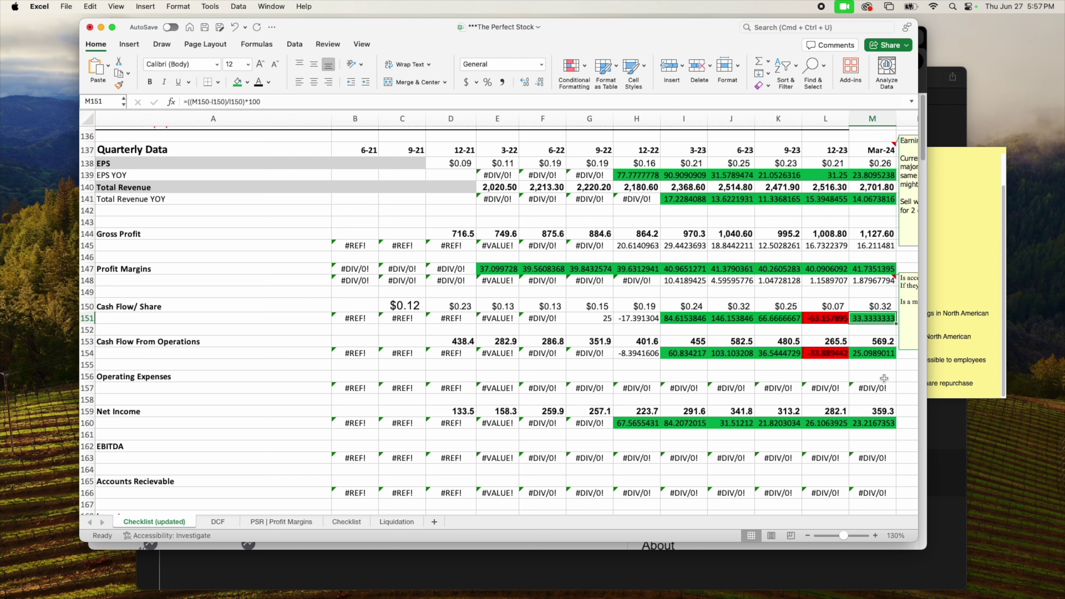
key("Up")
key("Left")
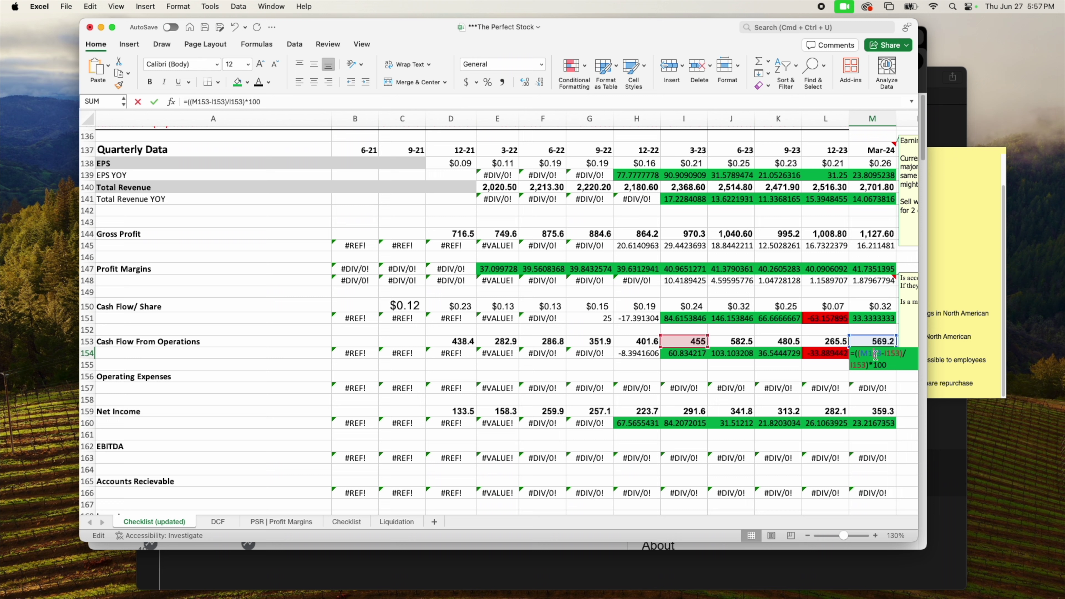
left_click(834, 353)
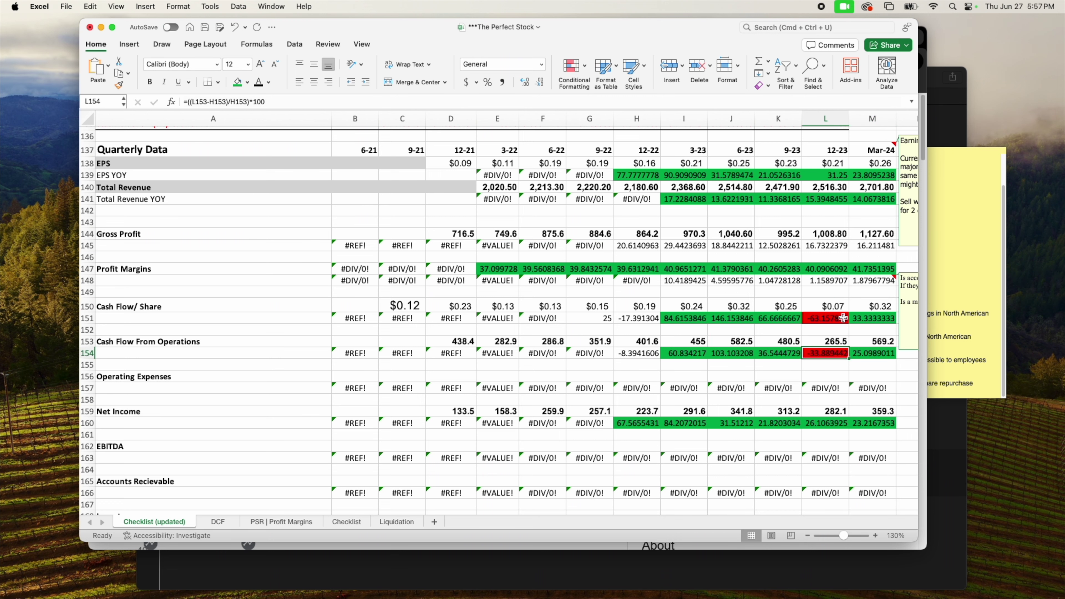
key("Left")
key("Left")
key("Left")
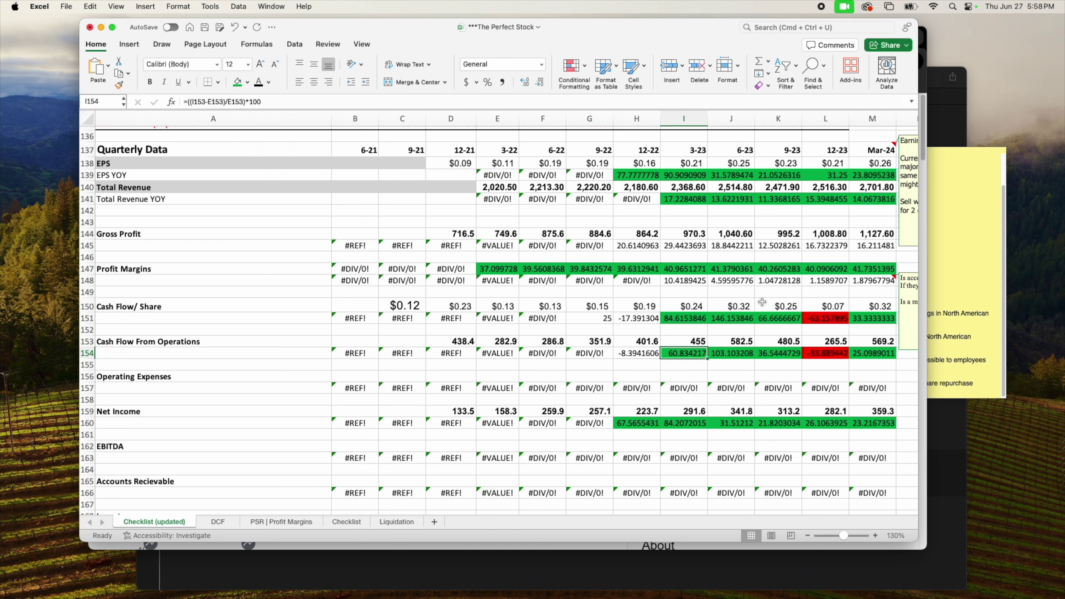
scroll(749, 279, "down", 1)
scroll(771, 331, "down", 3)
left_click(860, 369)
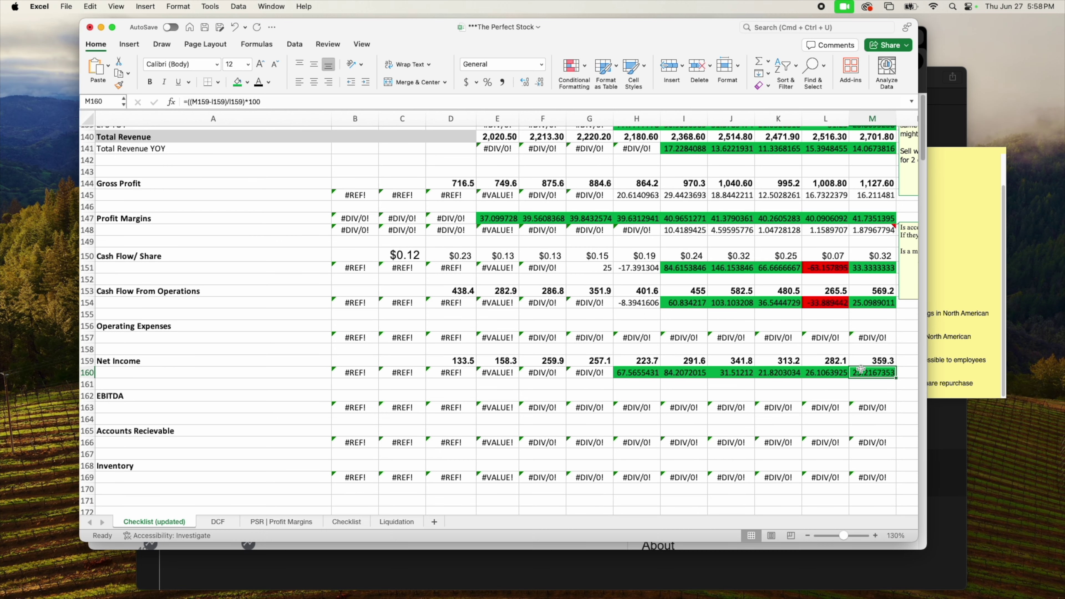
scroll(869, 364, "up", 2)
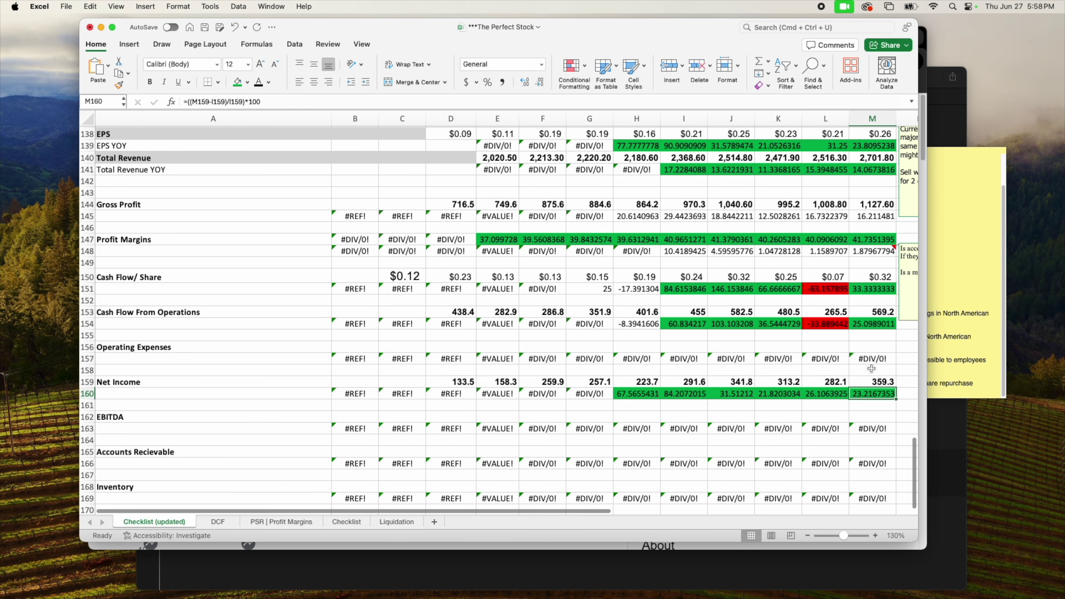
left_click(656, 395)
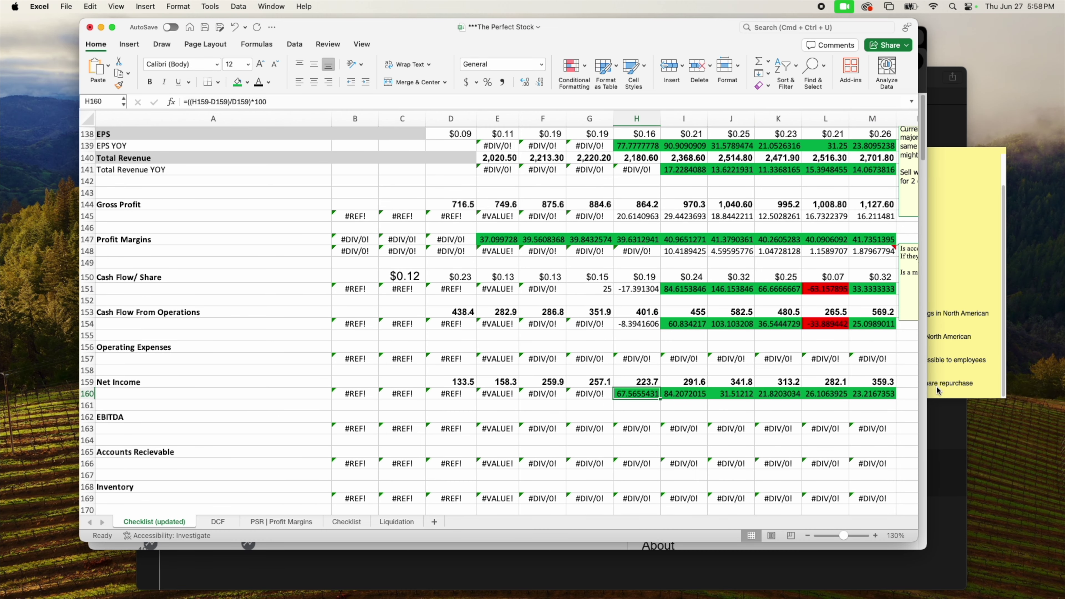
left_click(887, 394, "shift")
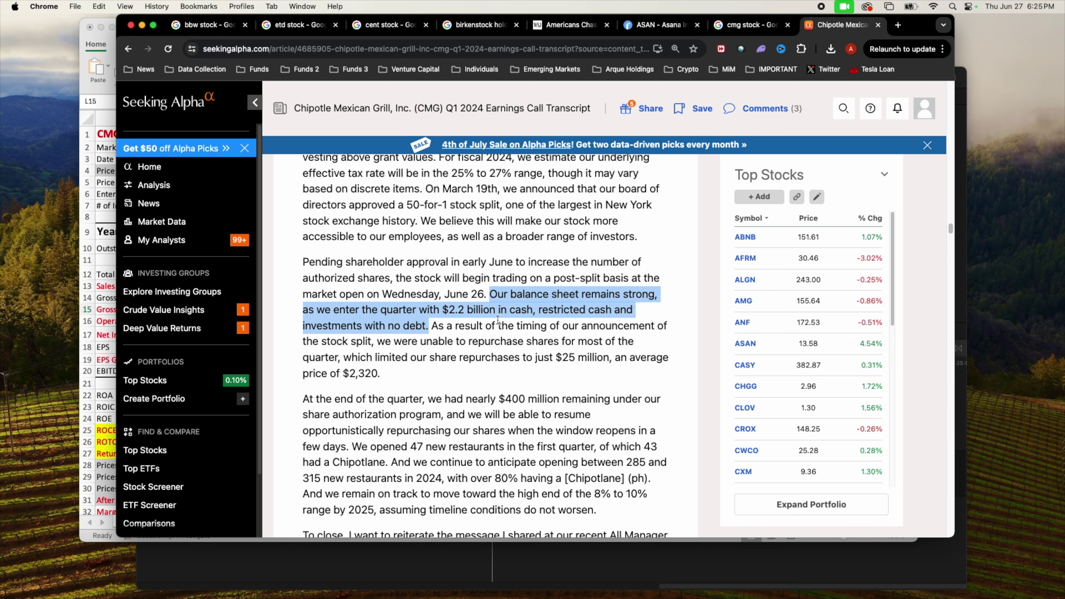
Clear the transcript highlight and open Chipotle's balance sheet page on Seeking Alpha.
left_click(426, 328)
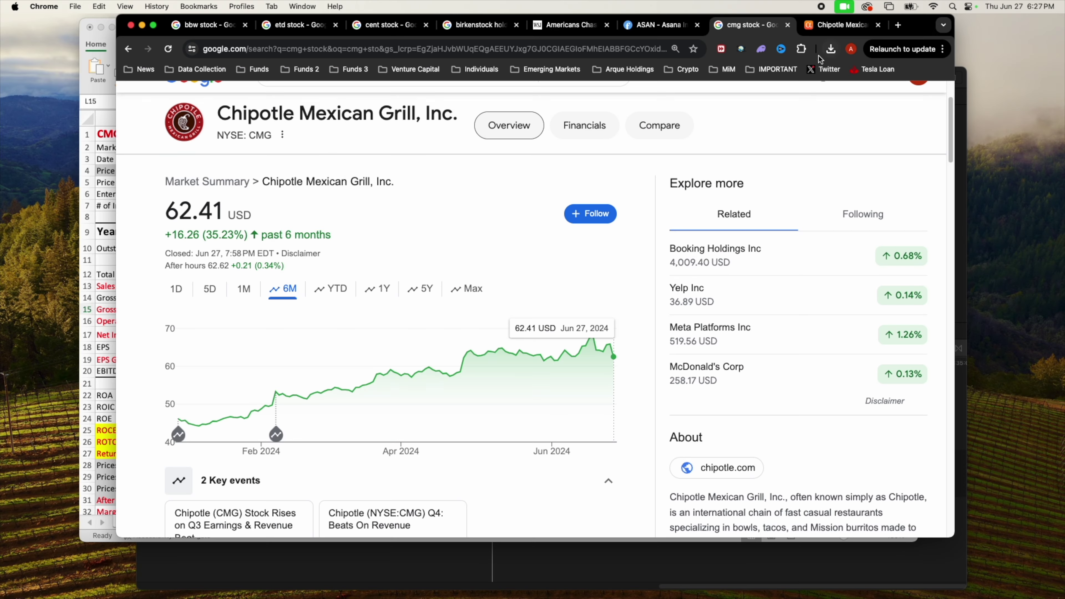
left_click(768, 25)
left_click(824, 26)
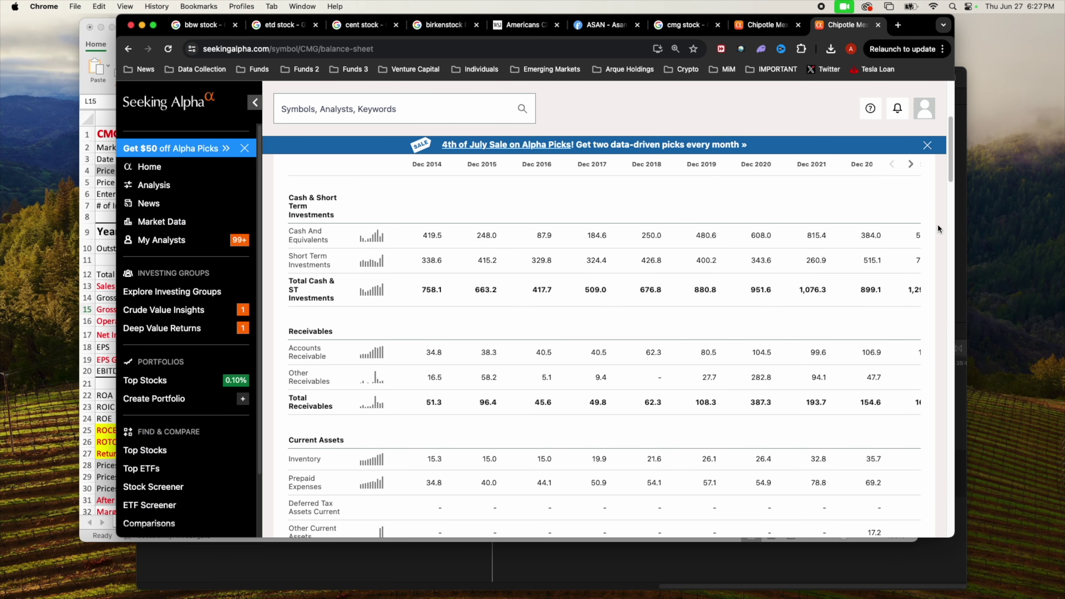
Review the balance sheet from cash to current liabilities, then bring the Perfect Stock workbook forward.
scroll(920, 435, "right", 3)
scroll(377, 470, "down", 2)
scroll(375, 403, "down", 2)
scroll(376, 403, "down", 3)
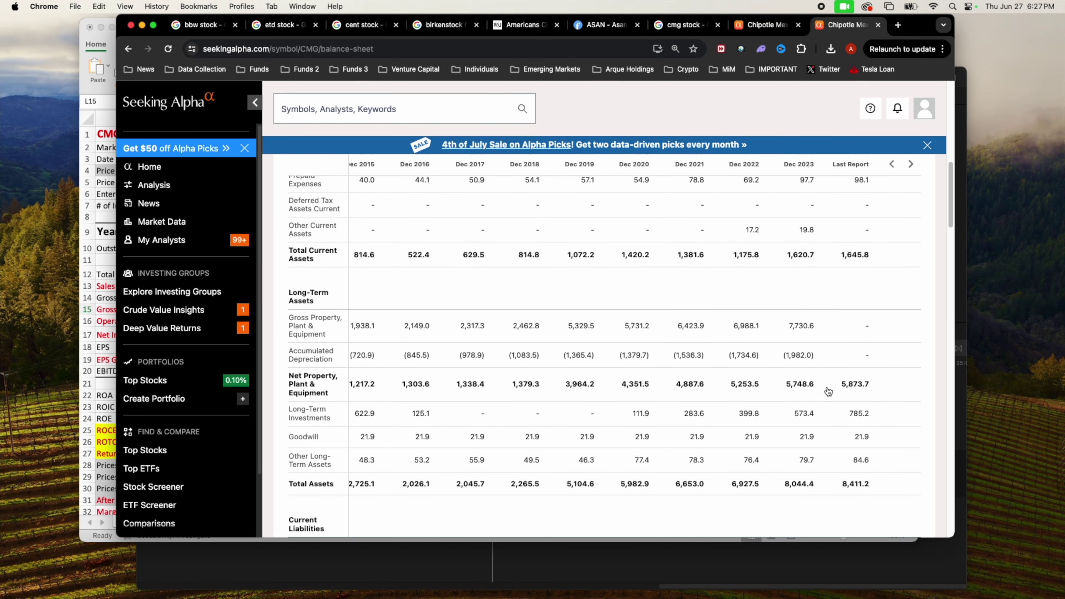
scroll(548, 373, "down", 5)
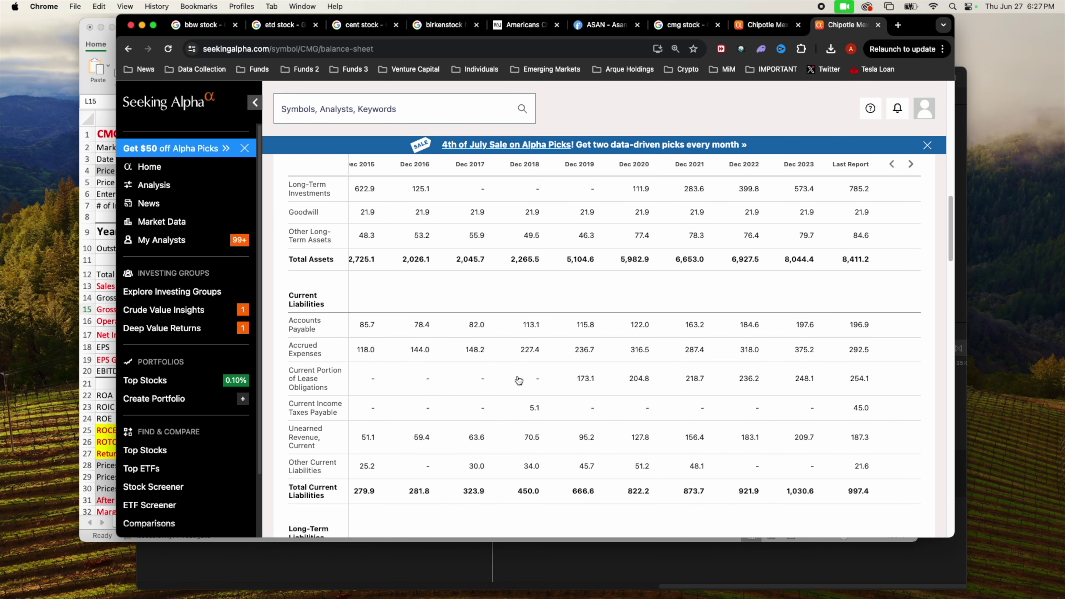
key("ctrl+Up")
left_click(294, 138)
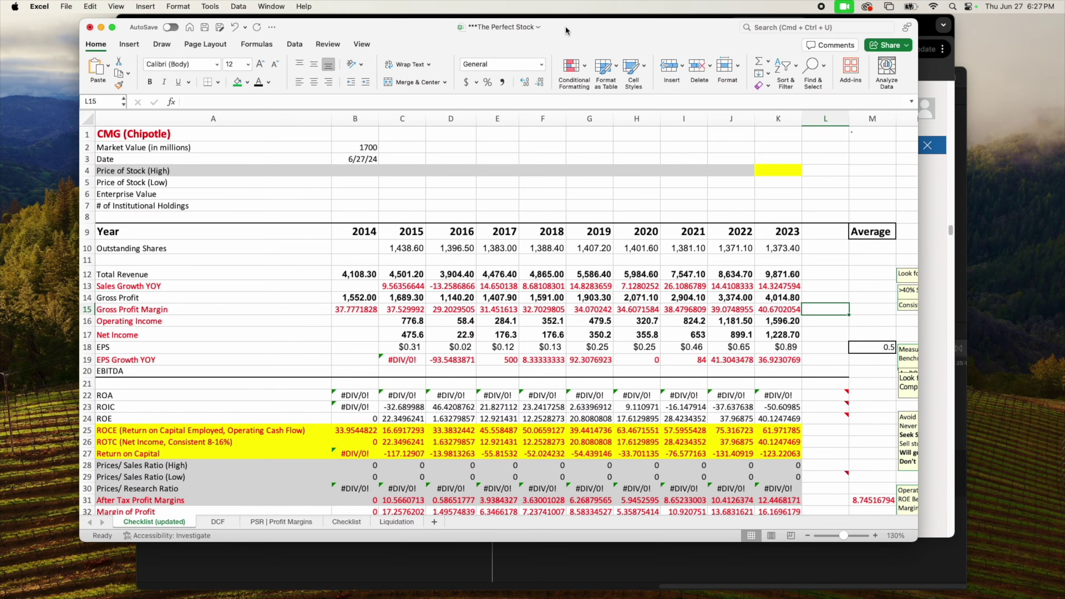
Fill the EPS row 18 green and check its five-year average and 2023 value.
left_click(87, 347)
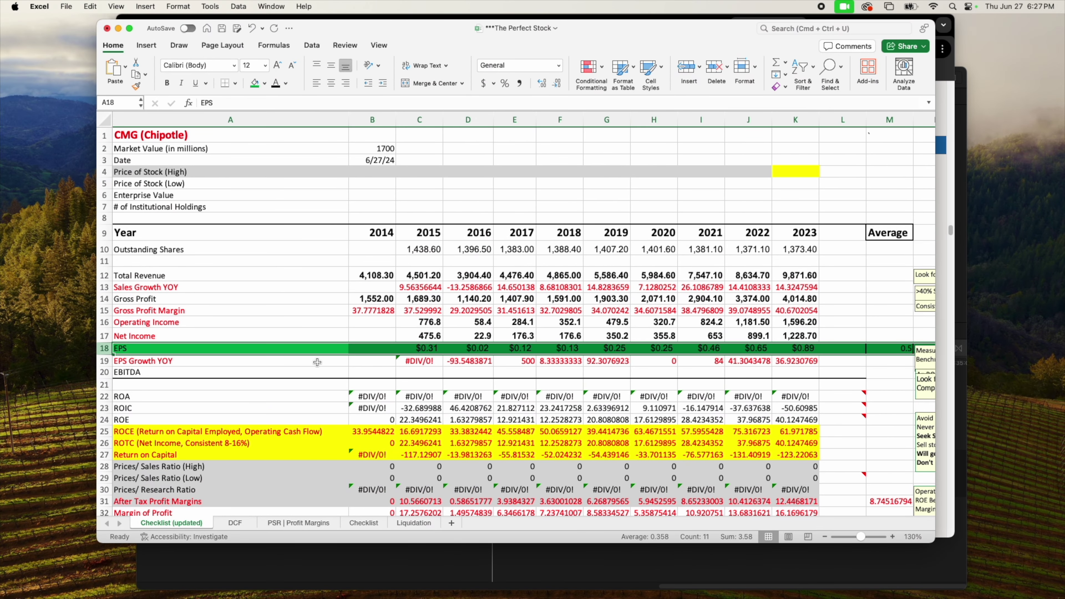
left_click(883, 349)
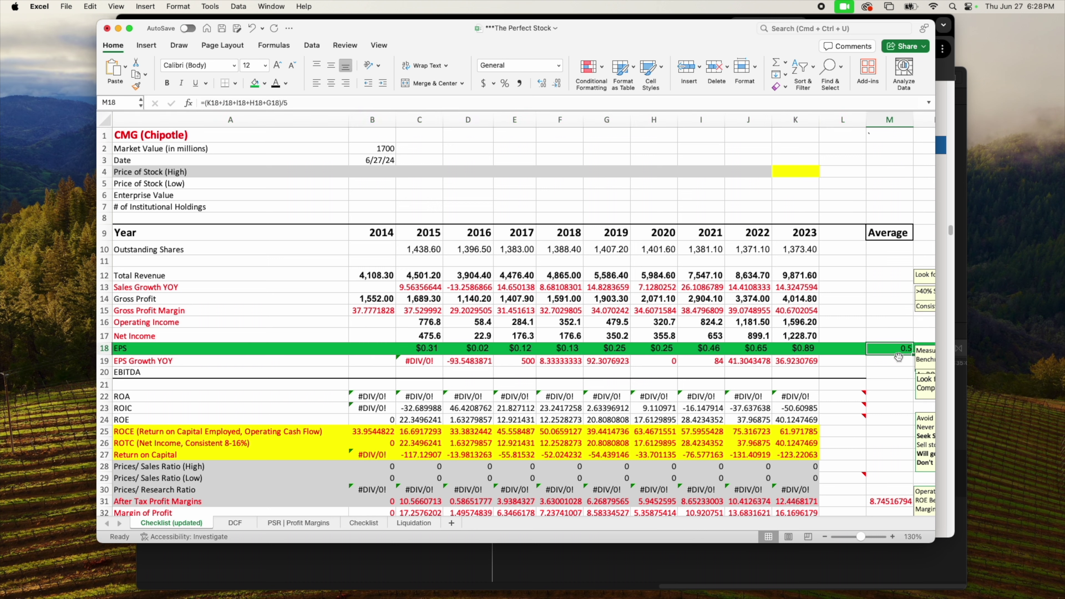
left_click(779, 349)
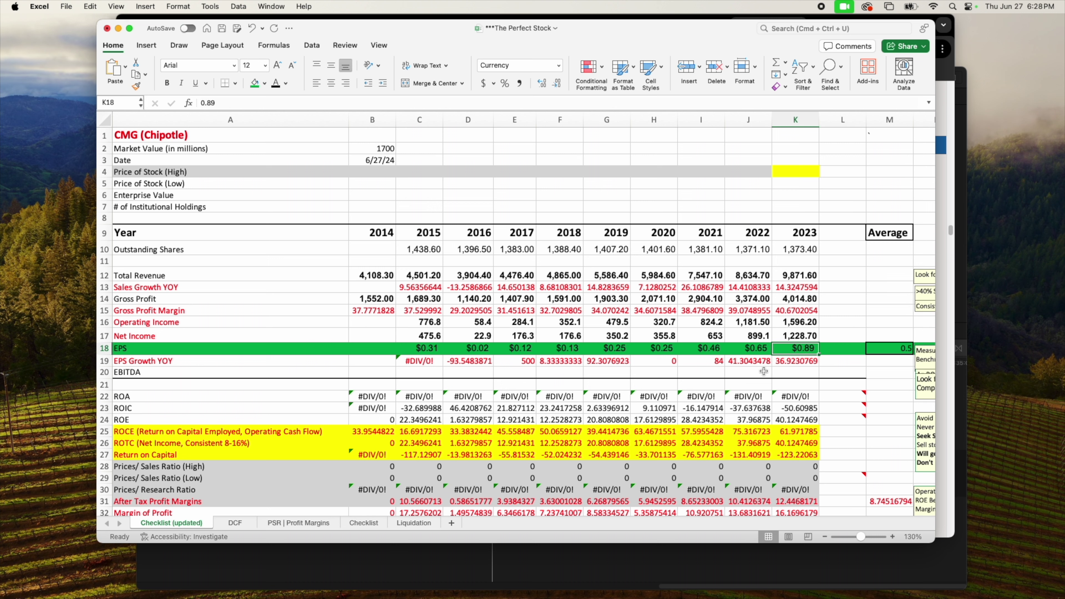
Check the 2022 and 2023 EPS growth figures and the net income values.
left_click(751, 362)
left_click(779, 363)
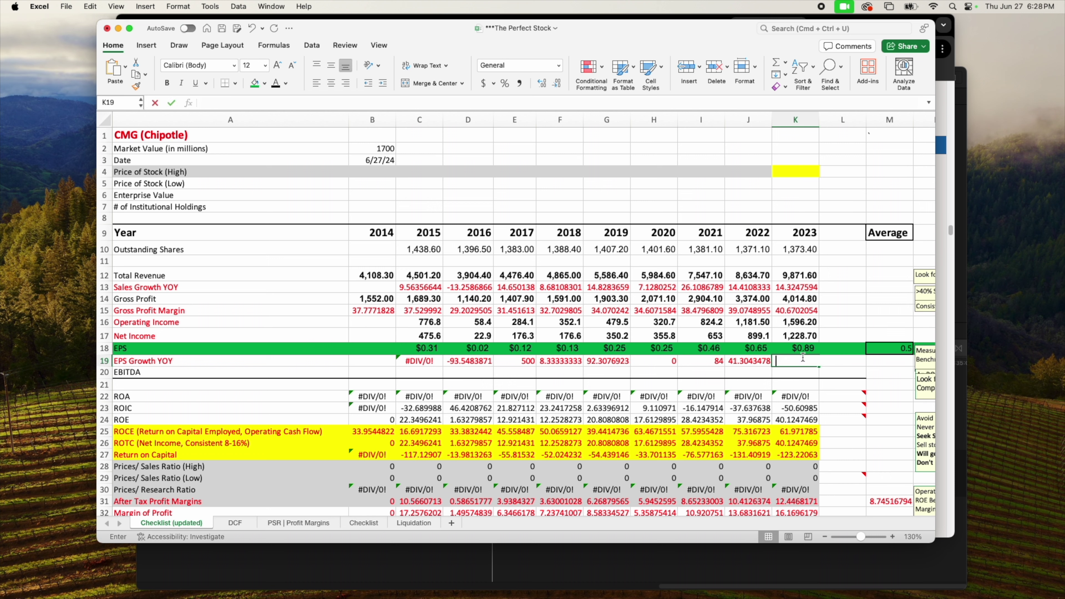
left_click(770, 336)
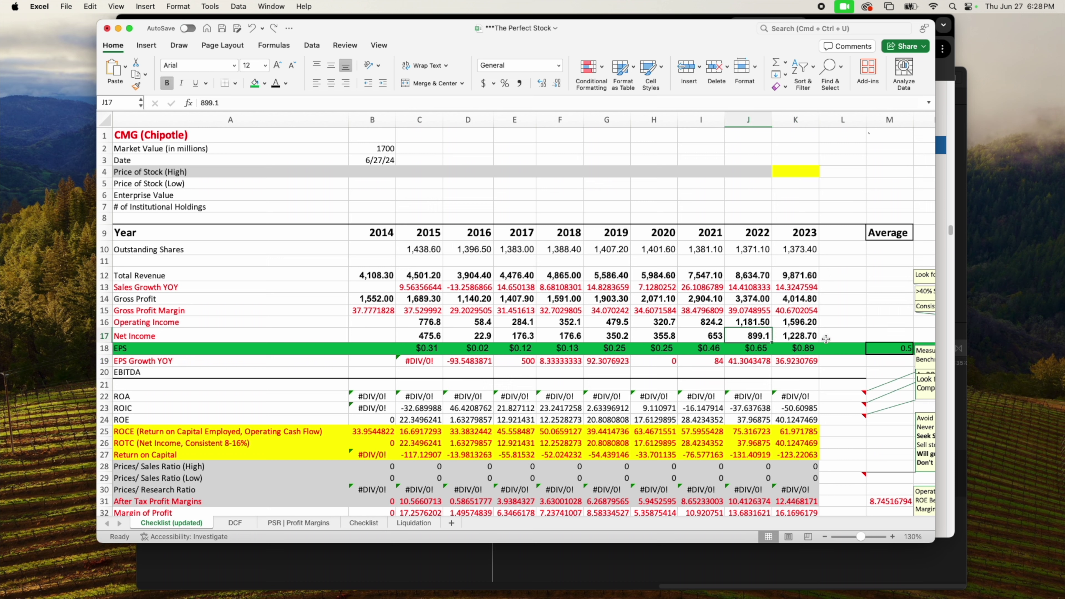
key("Right")
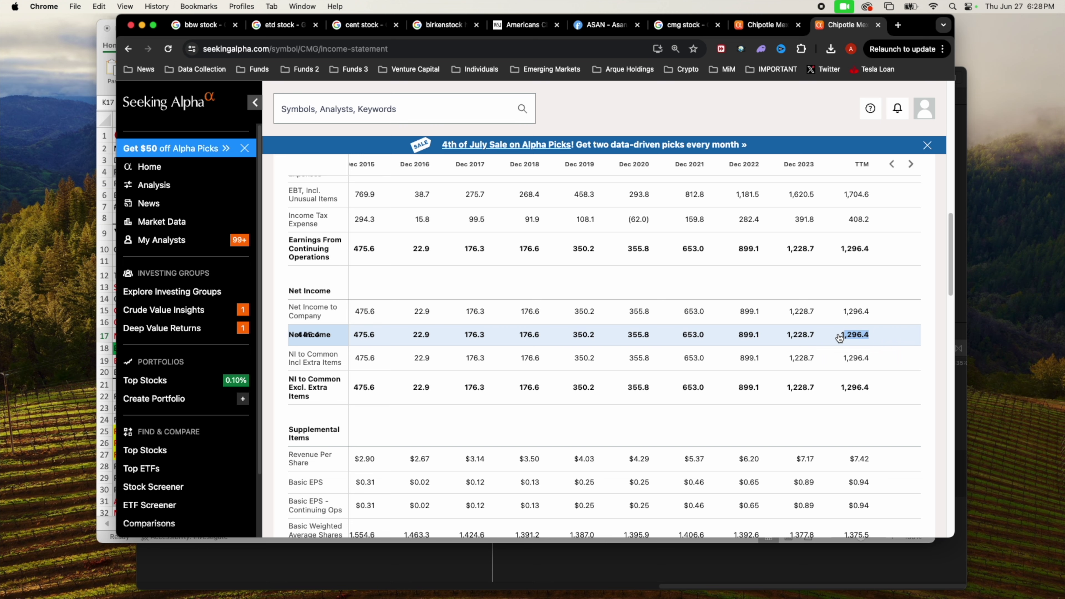
Compare the income statement's Net Income row (1,228.7 for 2023) with the workbook, then return to the browser.
scroll(857, 339, "up", 5)
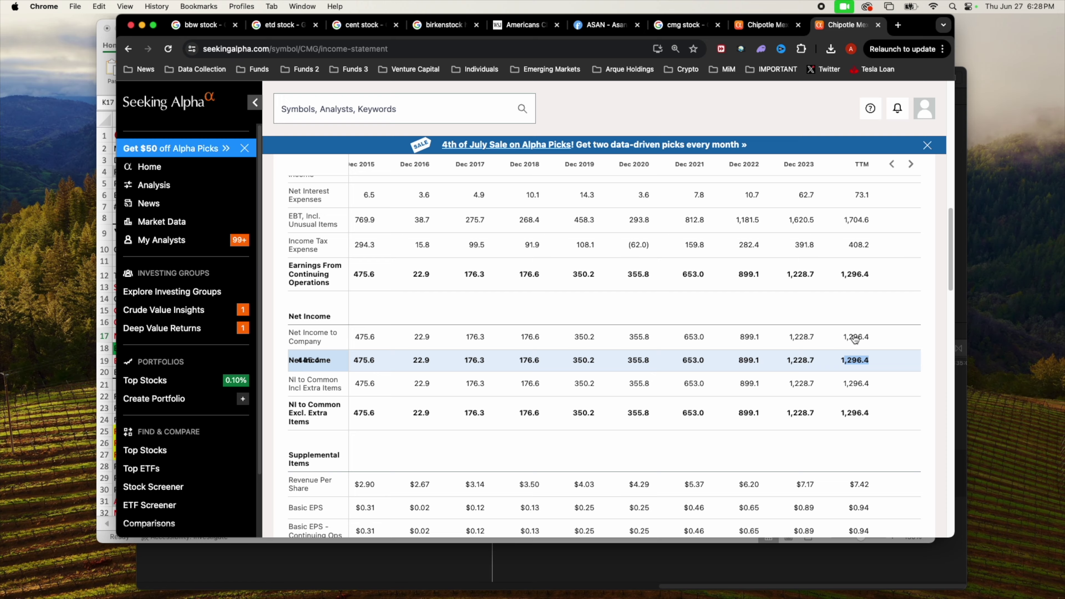
scroll(856, 339, "down", 2)
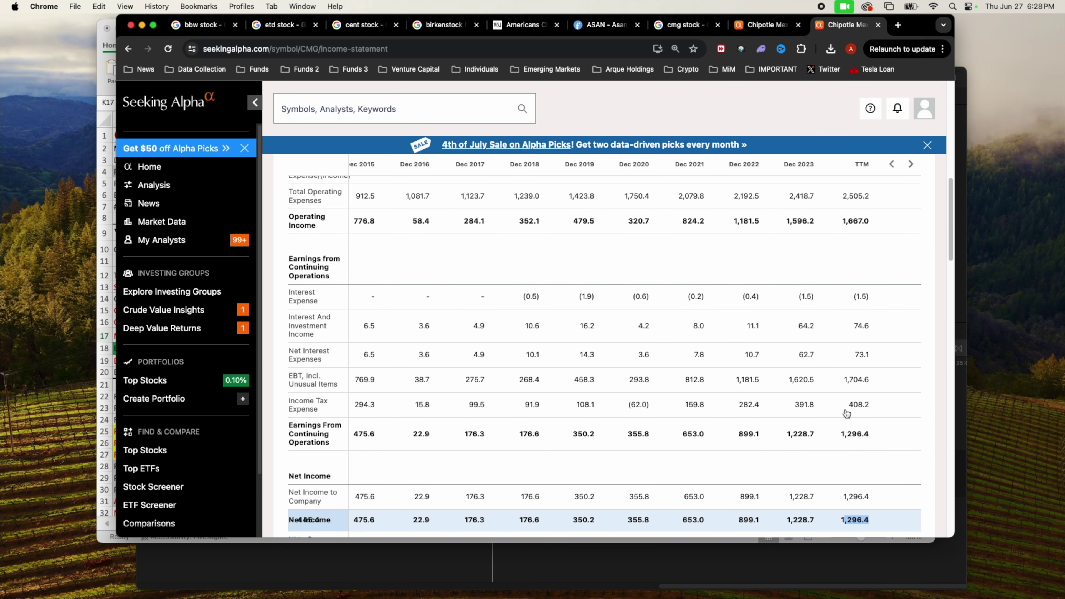
key("super+Tab")
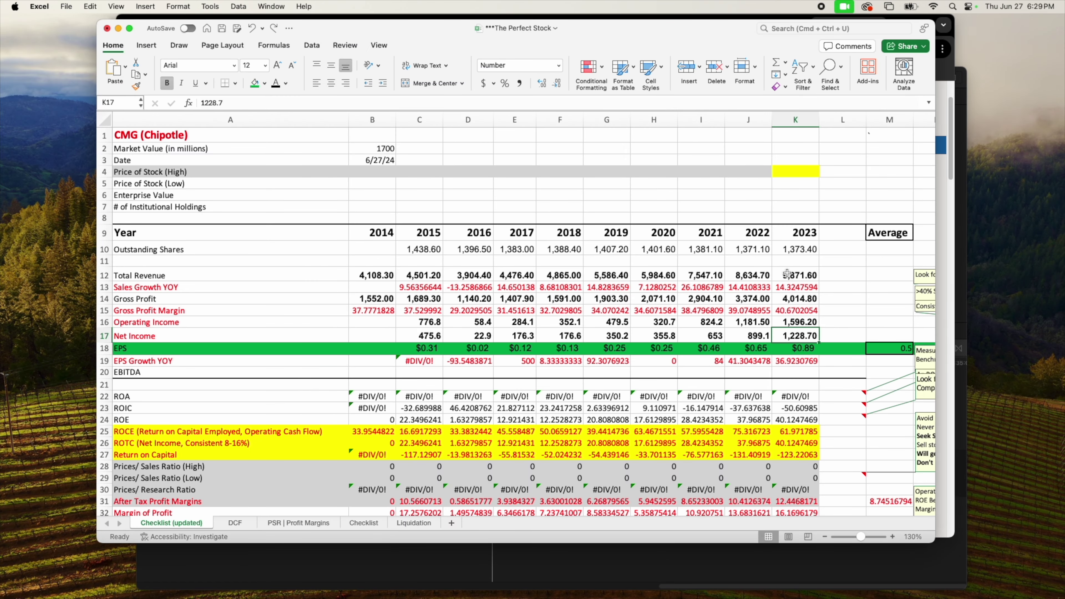
key("super+Tab")
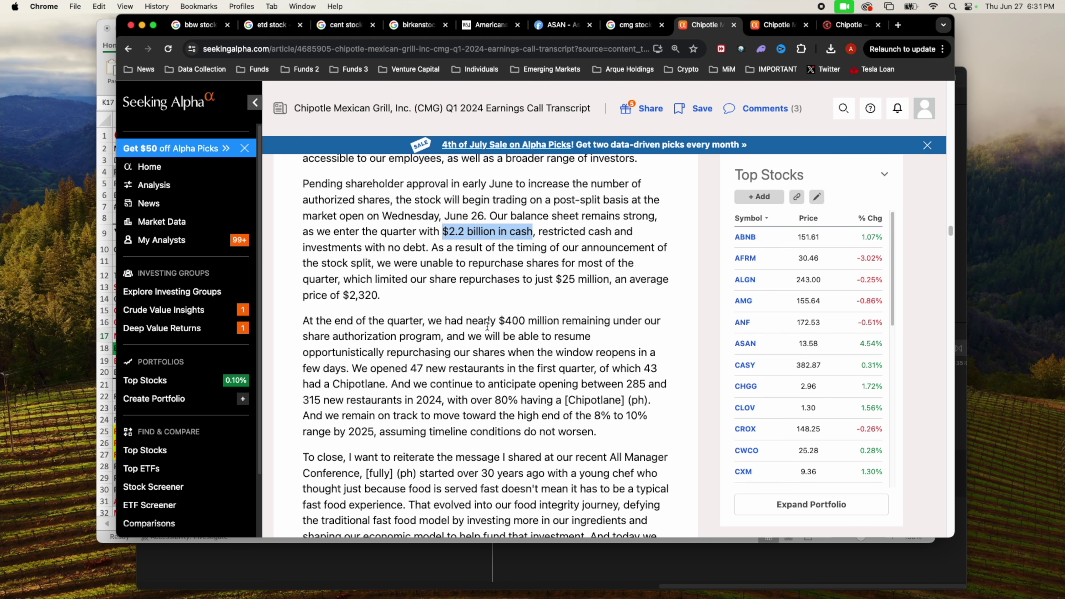
Highlight the transcript's nearly $400 million buyback remark, then show all open windows.
left_click_drag(505, 322, 440, 337)
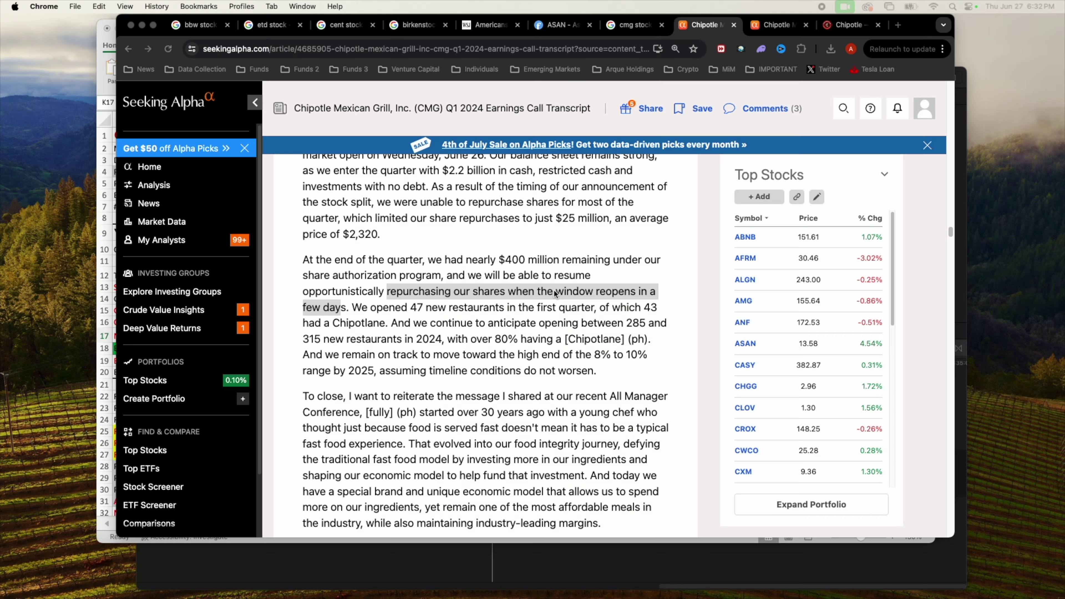
key("ctrl+Up")
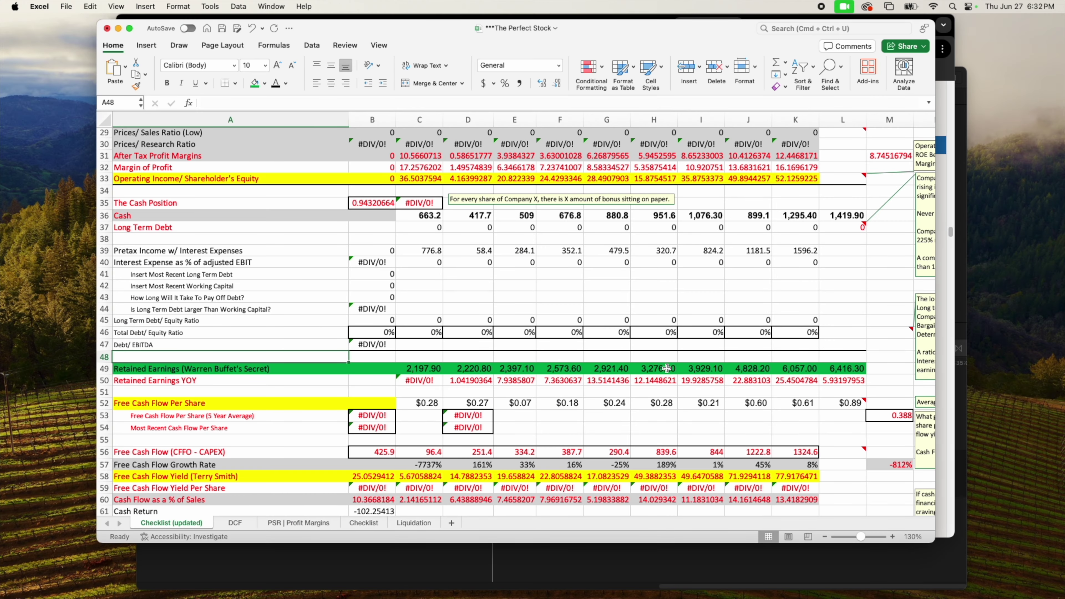
Check the 2019–2023 retained earnings and growth, then the 2020–2023 ROCE values.
left_click_drag(607, 369, 804, 371)
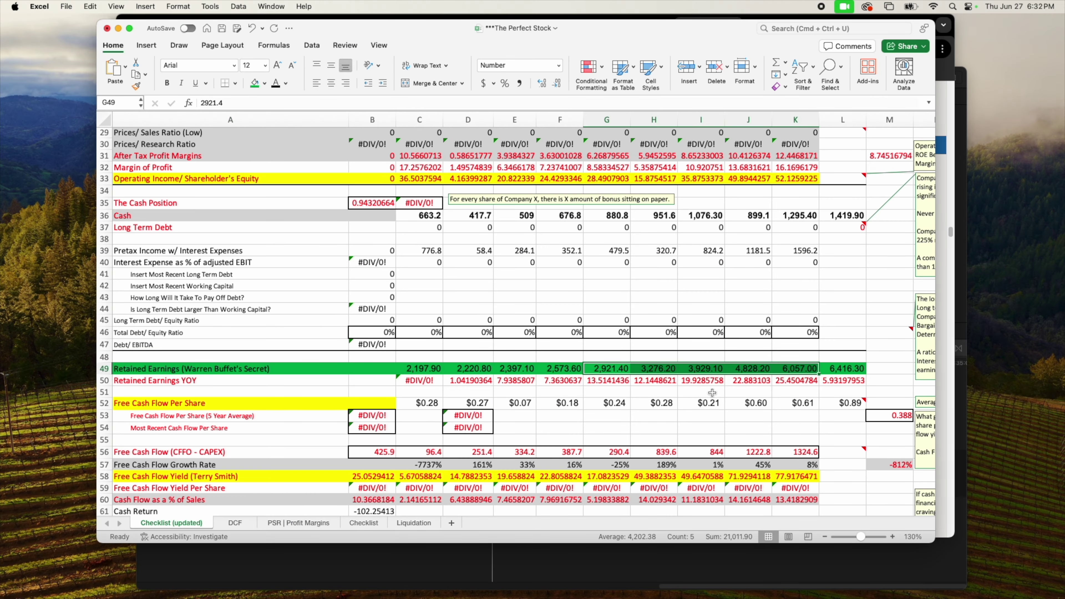
left_click(650, 380)
scroll(649, 380, "up", 10)
left_click_drag(280, 442, 280, 430)
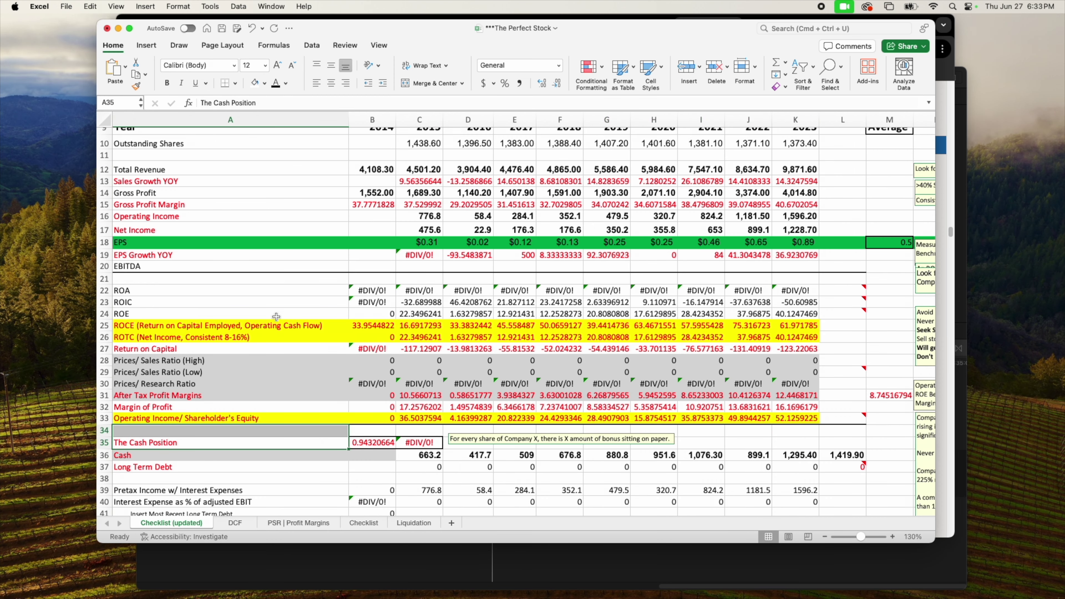
left_click(801, 325)
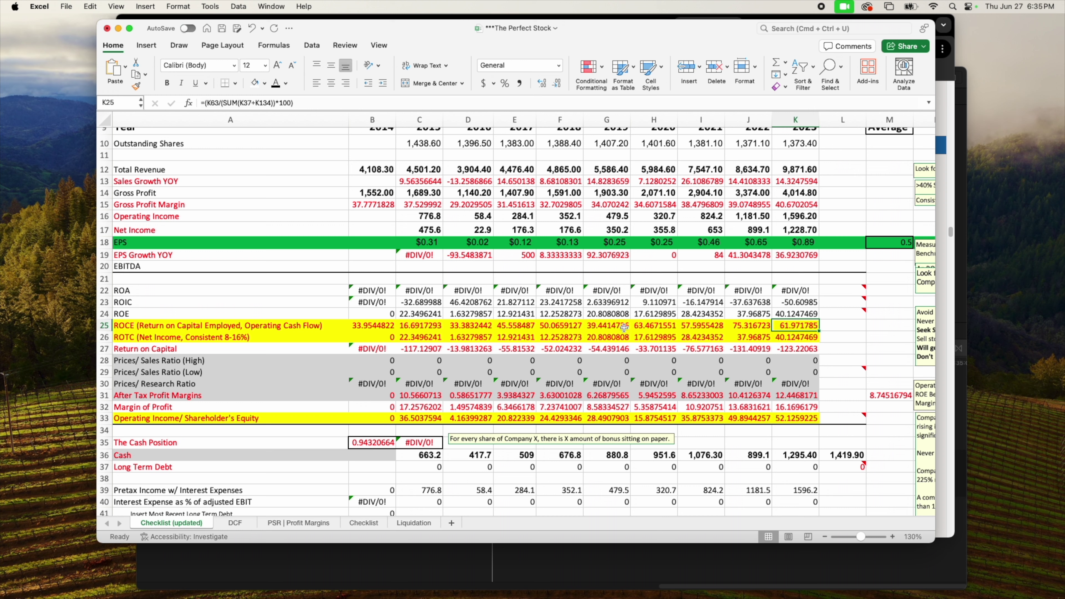
left_click(655, 324, "shift")
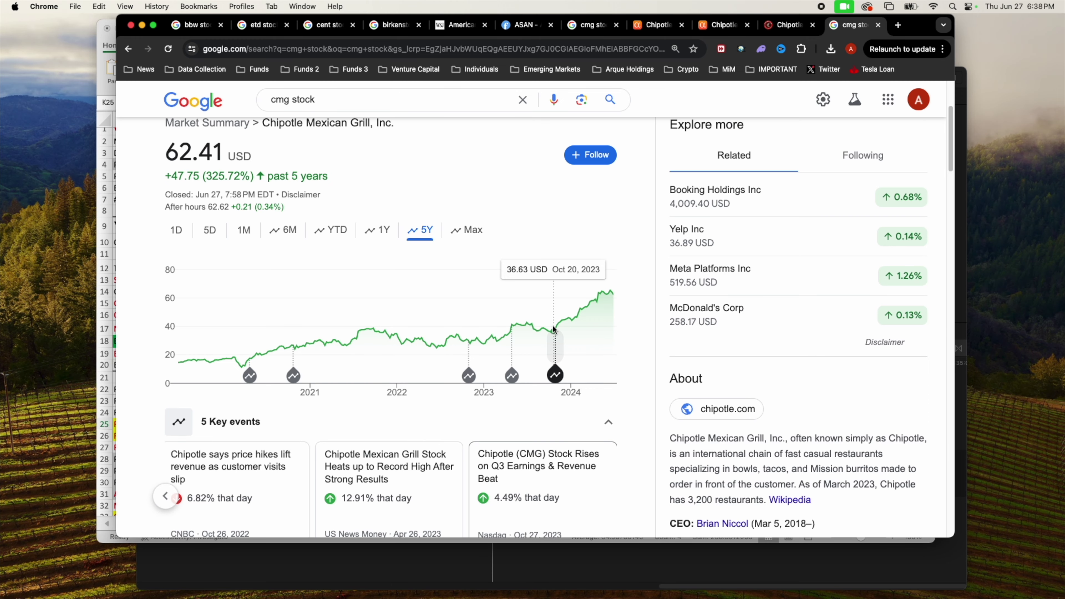
Set the CMG chart range to Max, showing a 7,329.76% all-time gain.
left_click(467, 230)
scroll(622, 302, "up", 2)
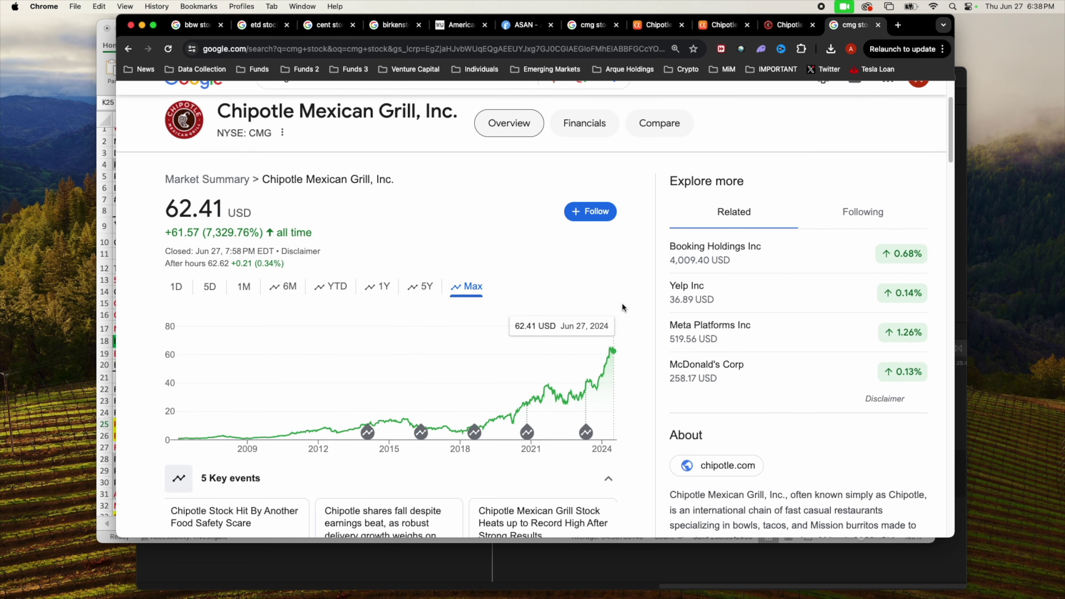